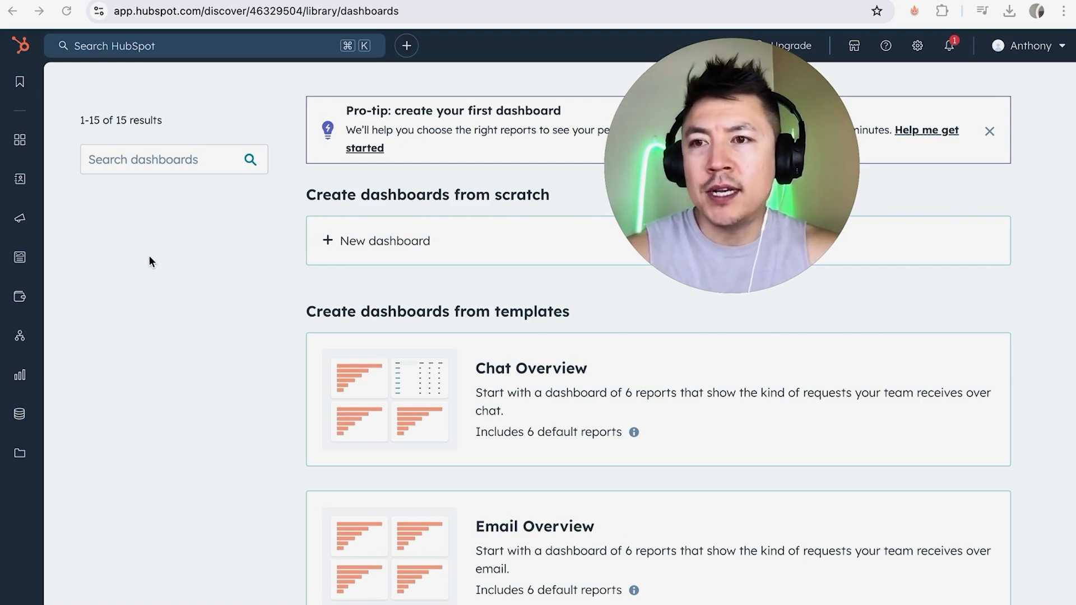
Open the Commerce invoices list and start creating a new invoice.
mouse_move(30, 115)
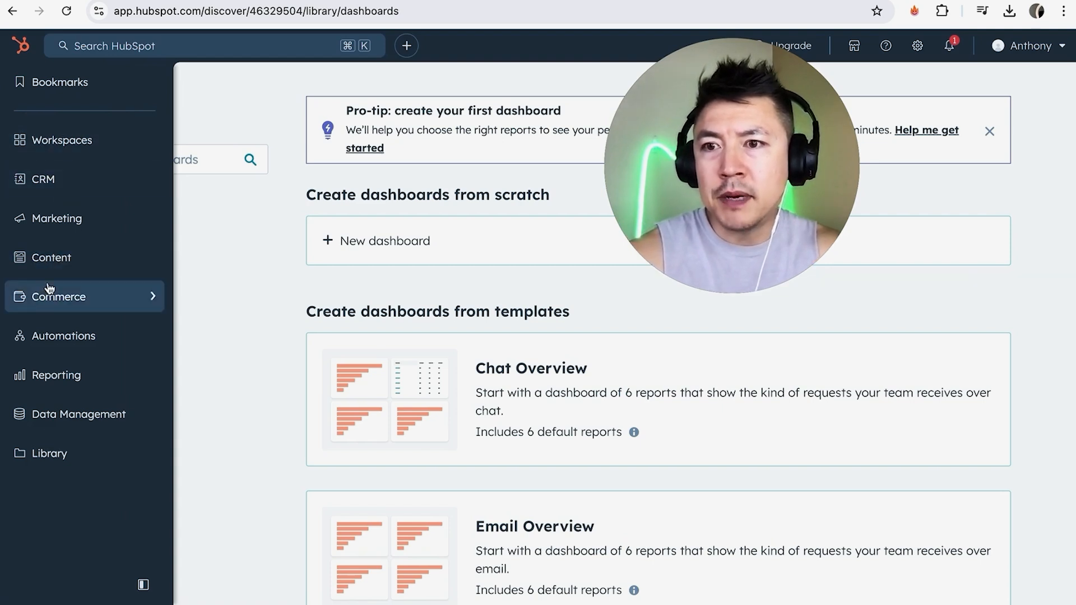
mouse_move(93, 299)
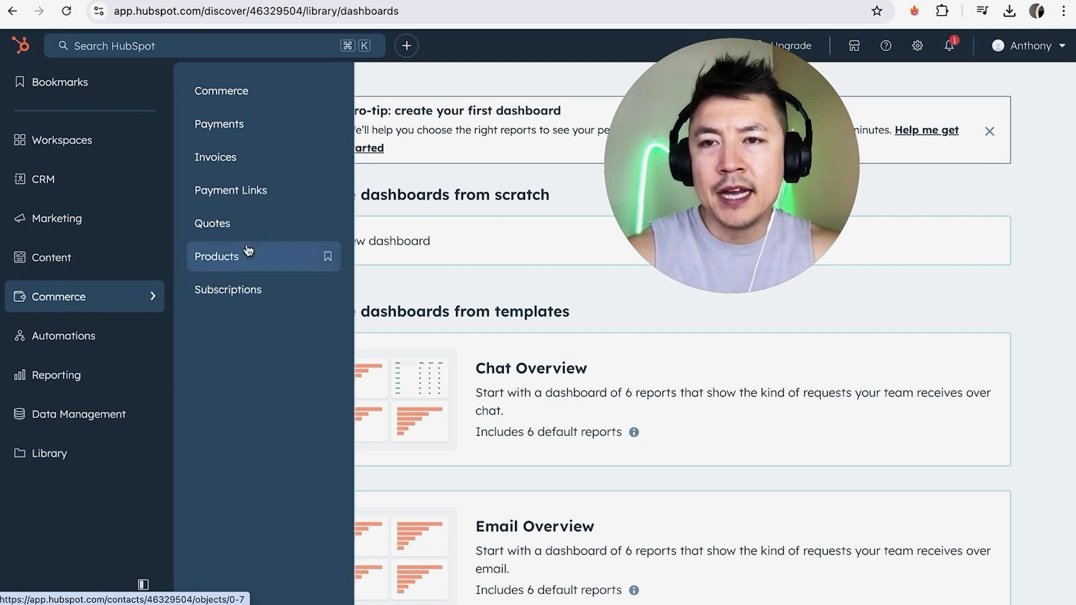
click(246, 164)
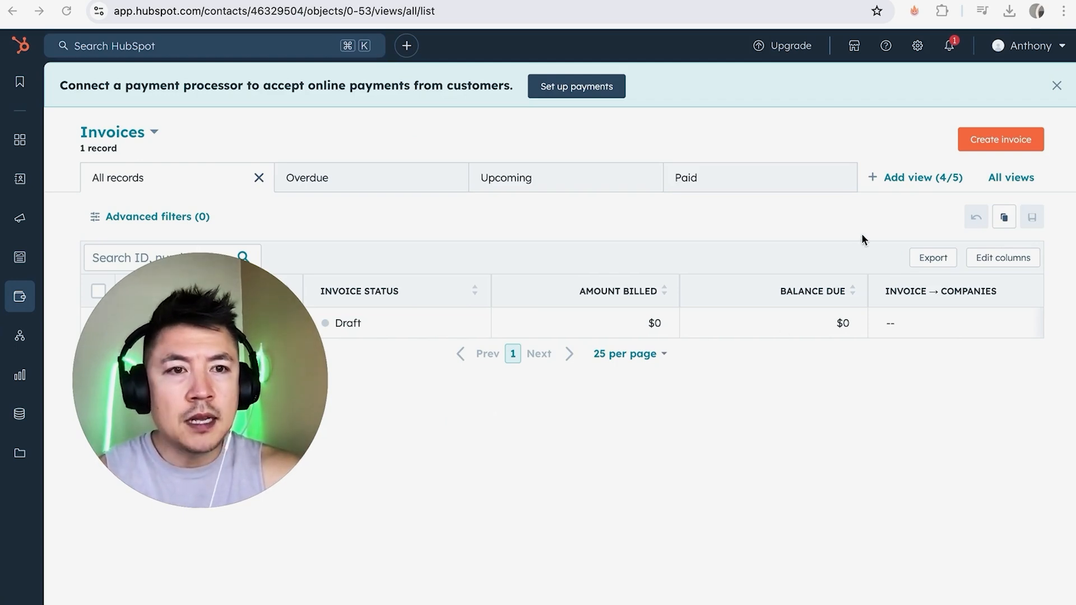
click(988, 140)
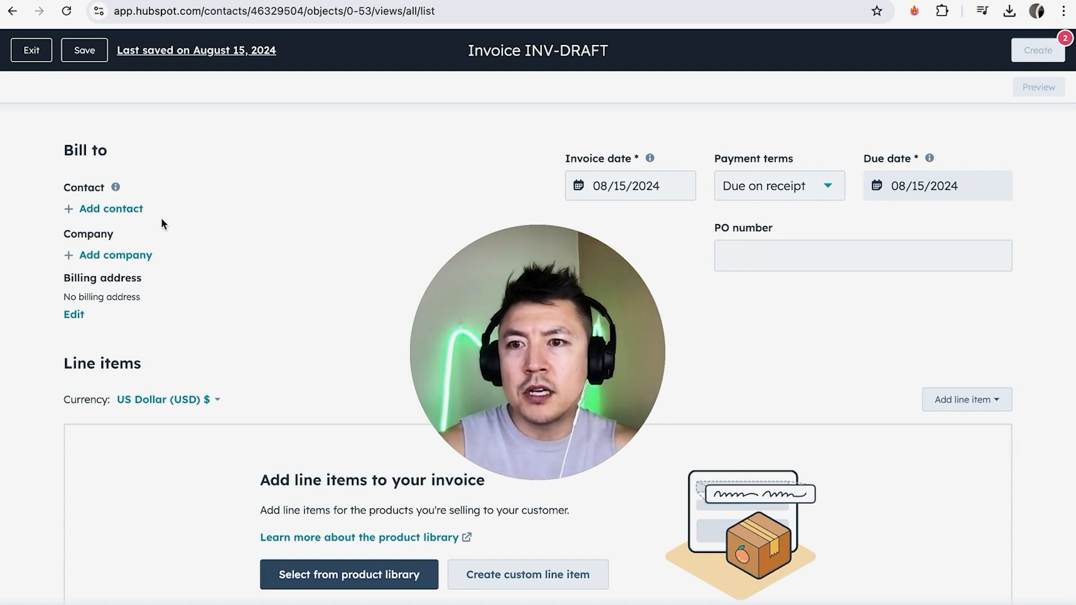
Look over the new-contact form, and add the existing HubSpot sample contact as the invoice's bill-to contact.
click(108, 209)
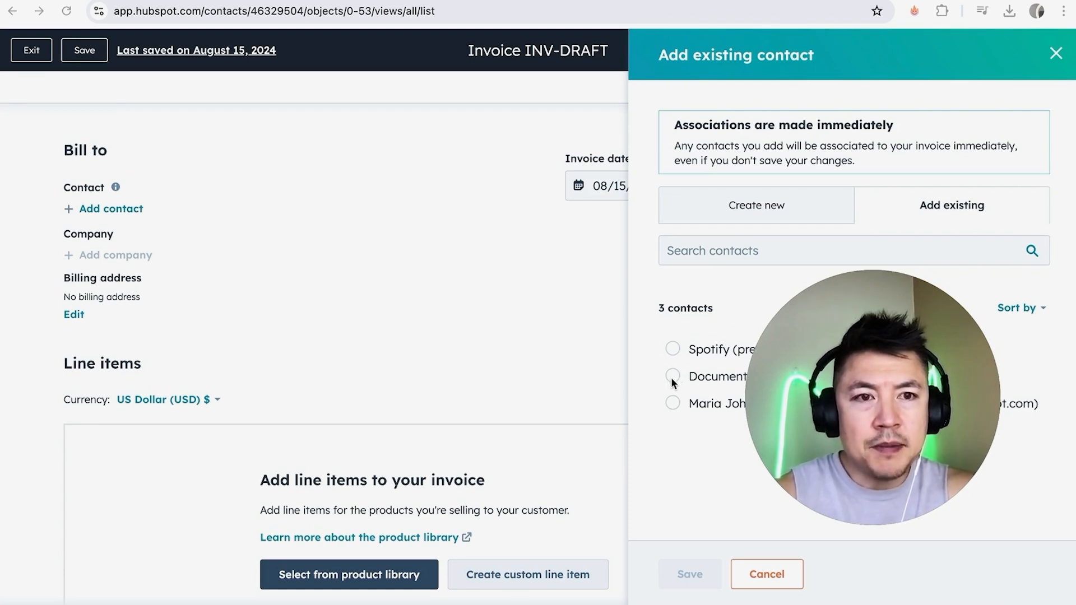
click(727, 205)
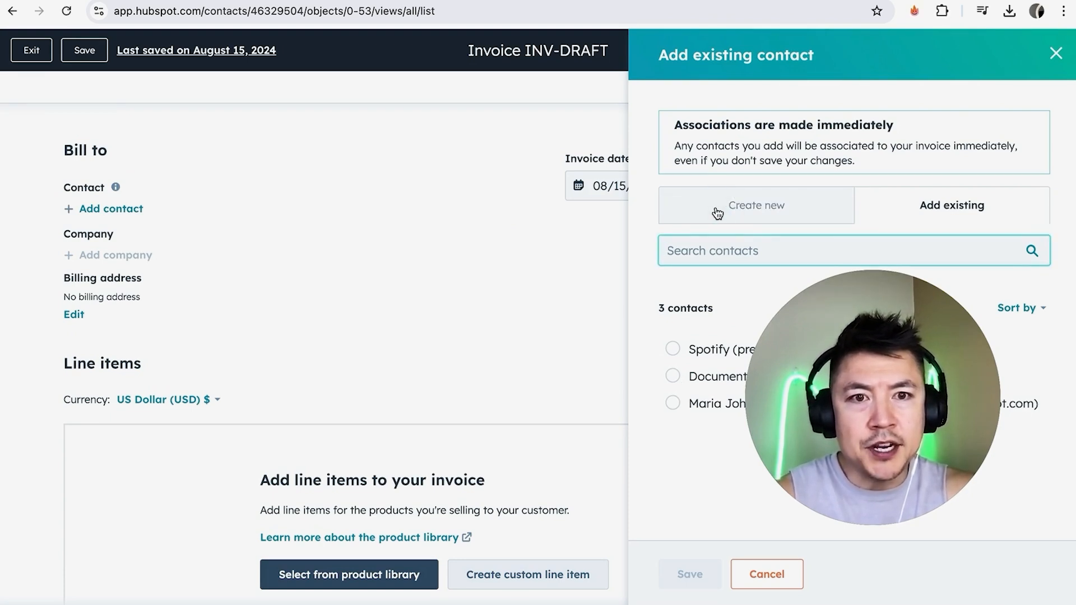
scroll(768, 317, down, 2)
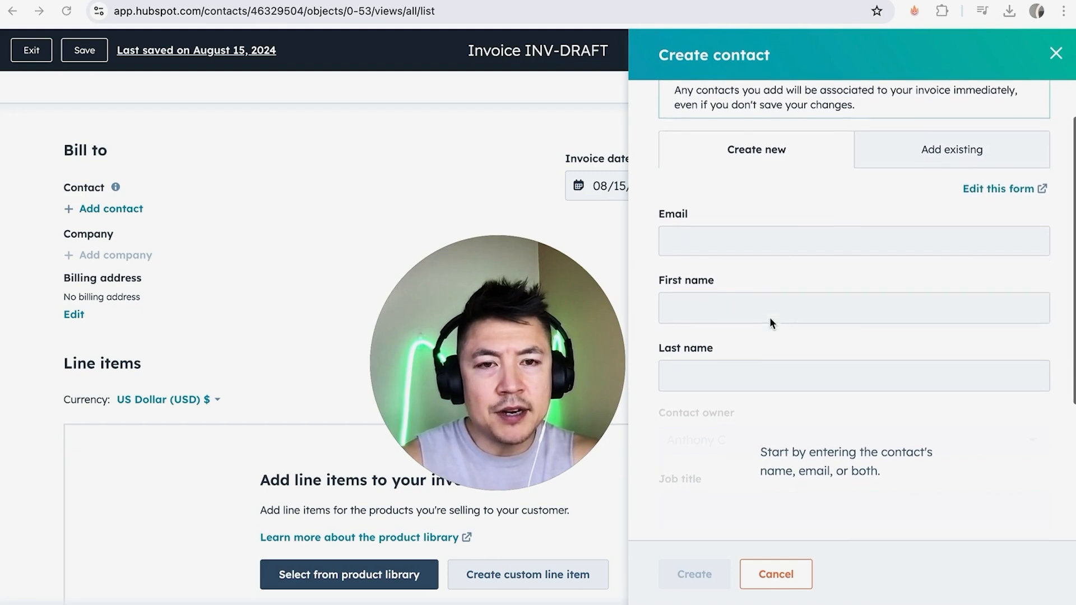
scroll(747, 325, down, 3)
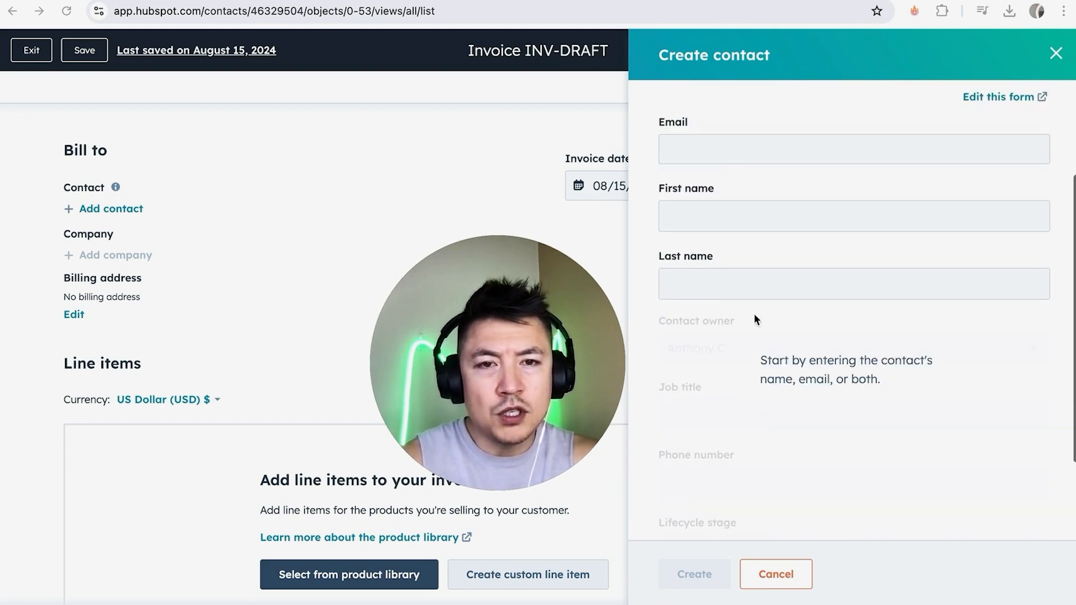
scroll(770, 275, down, 4)
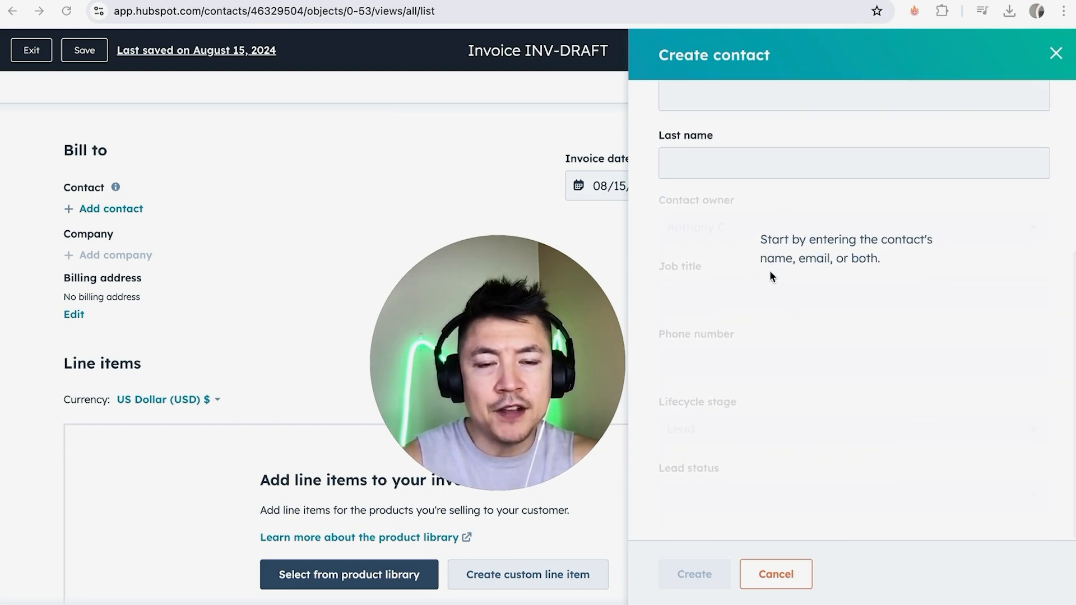
scroll(756, 372, up, 9)
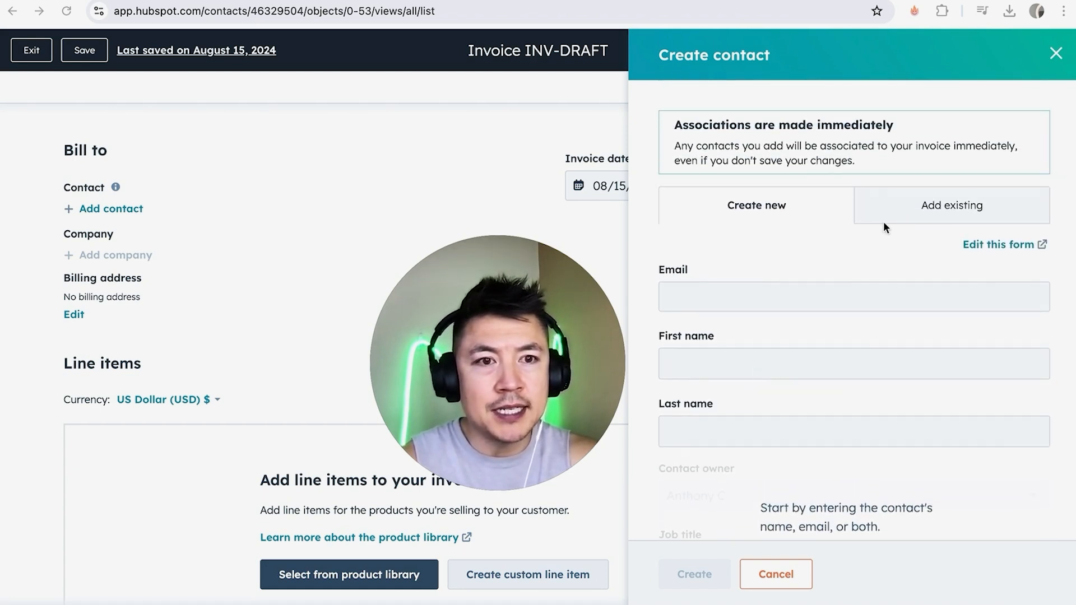
click(939, 208)
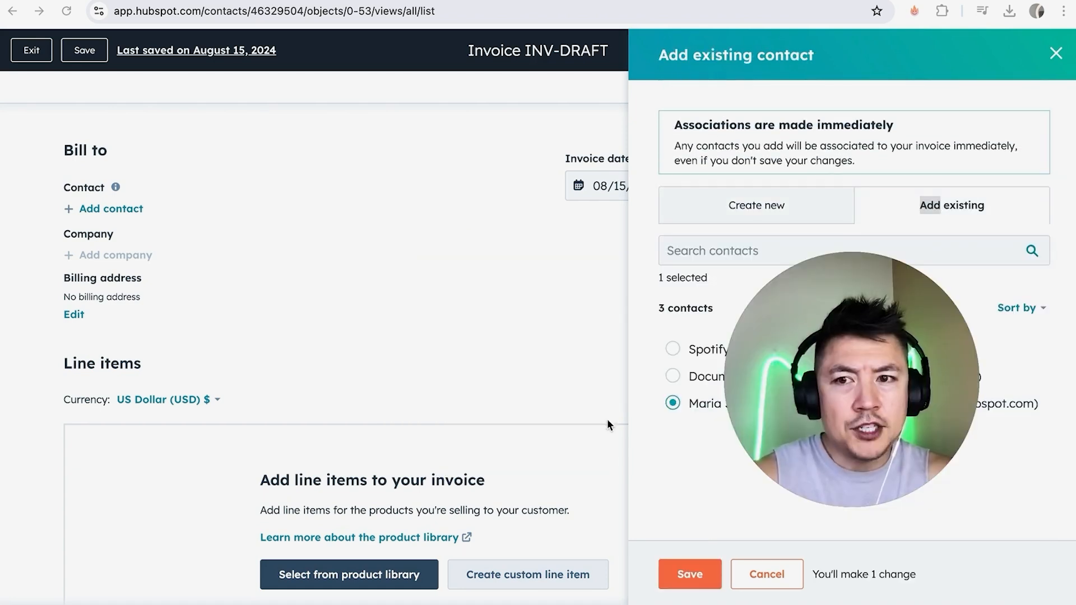
click(688, 577)
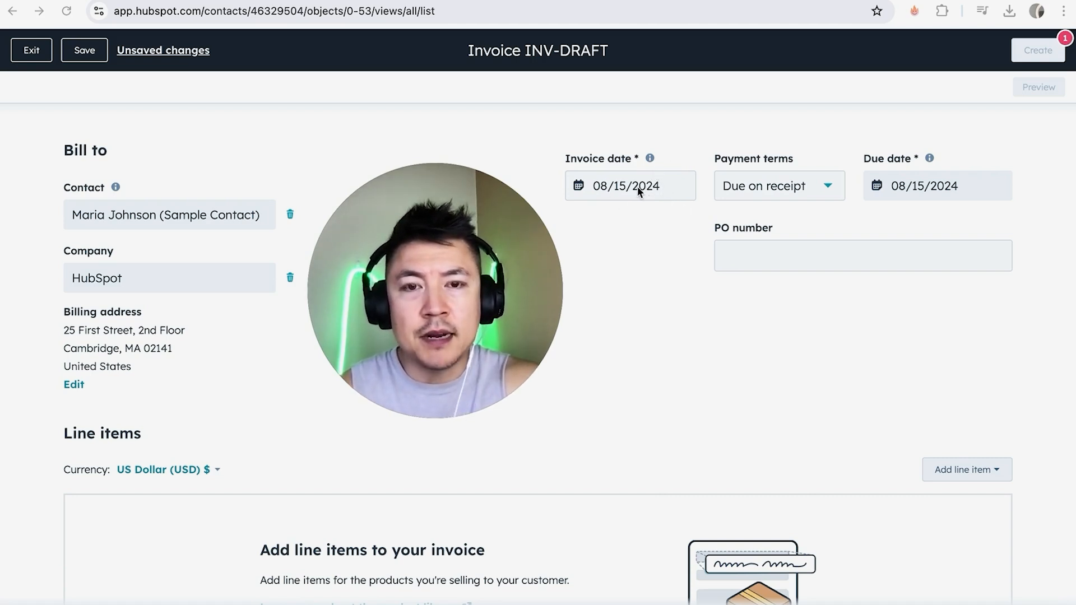
Set the invoice's payment terms to Net 30.
click(827, 187)
scroll(774, 319, down, 1)
scroll(774, 319, down, 3)
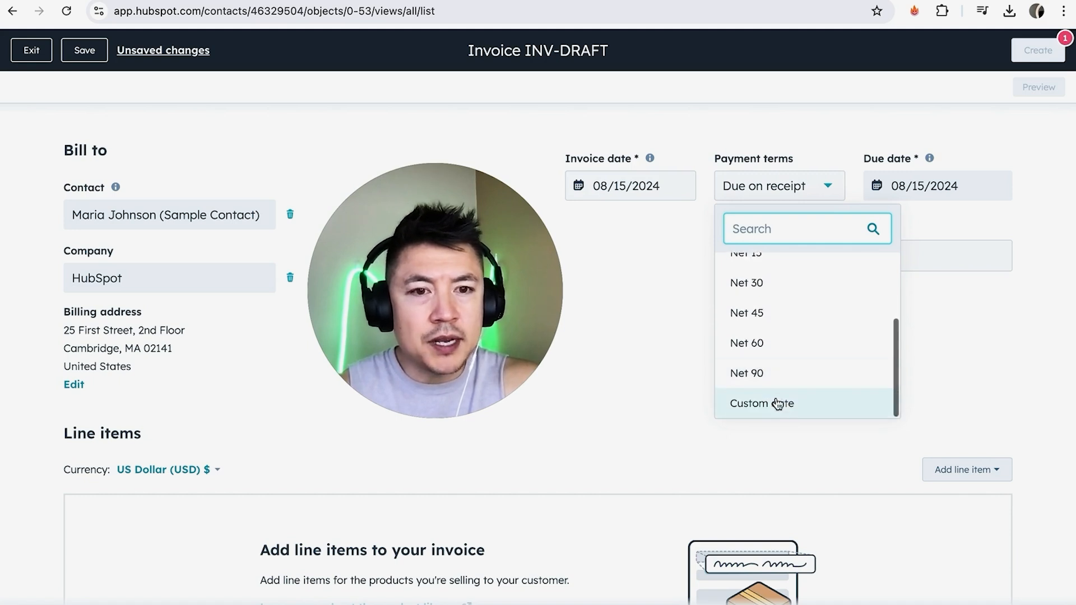
scroll(789, 315, up, 1)
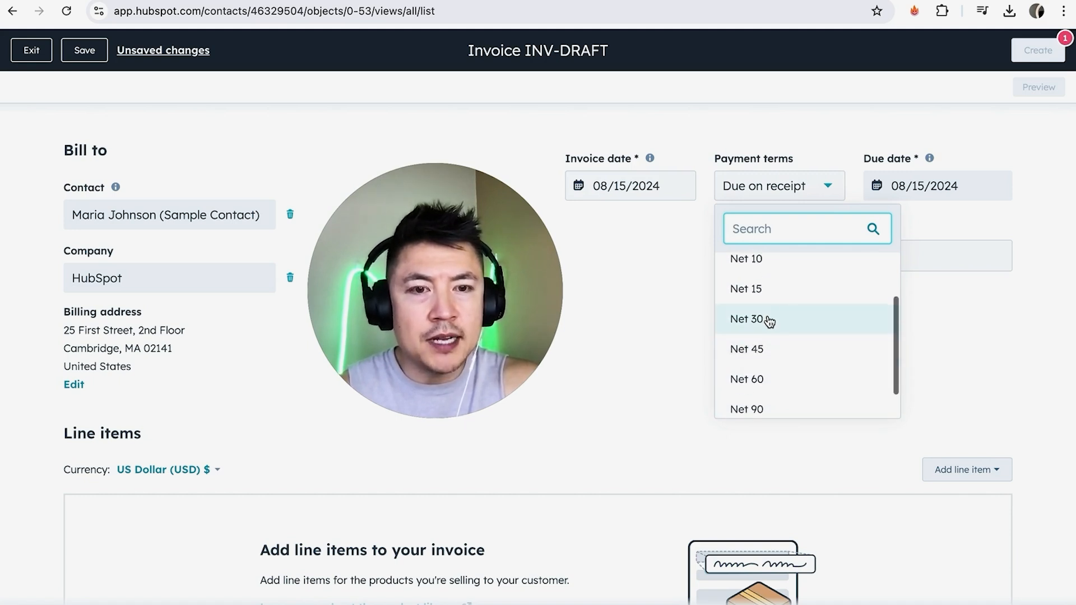
click(766, 315)
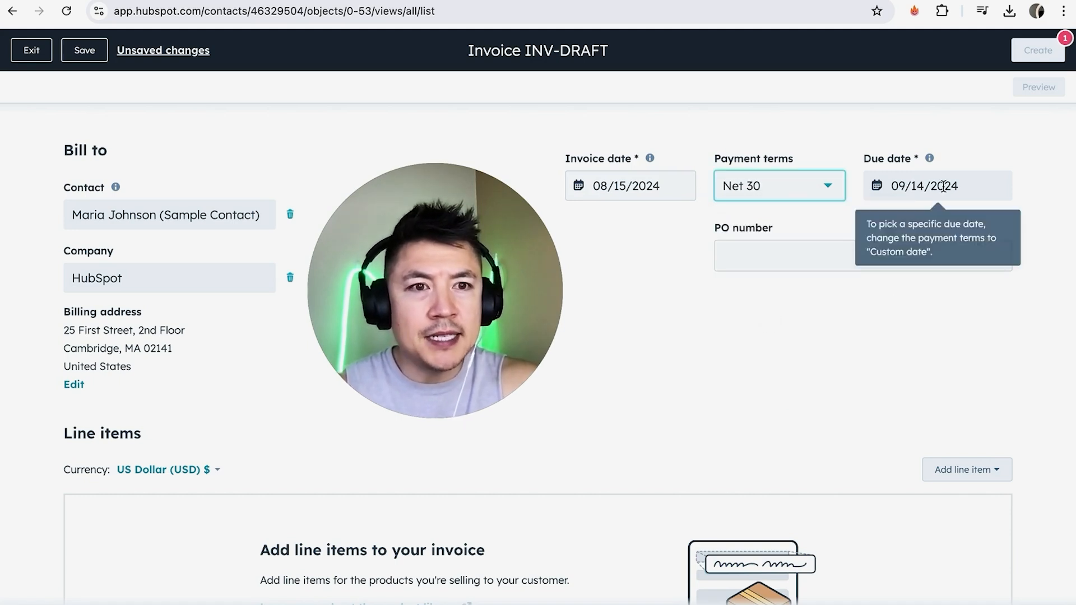
click(737, 256)
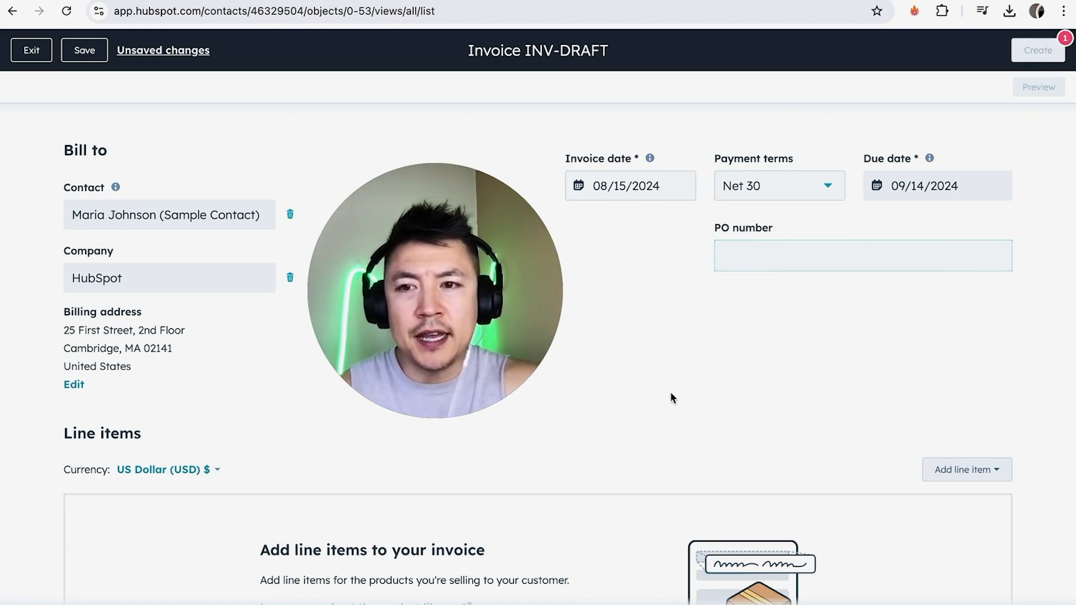
Create a custom line item named "Youtube Consult" with the description "4 Hours Youtube Channel Consult".
scroll(175, 416, down, 2)
scroll(175, 416, down, 1)
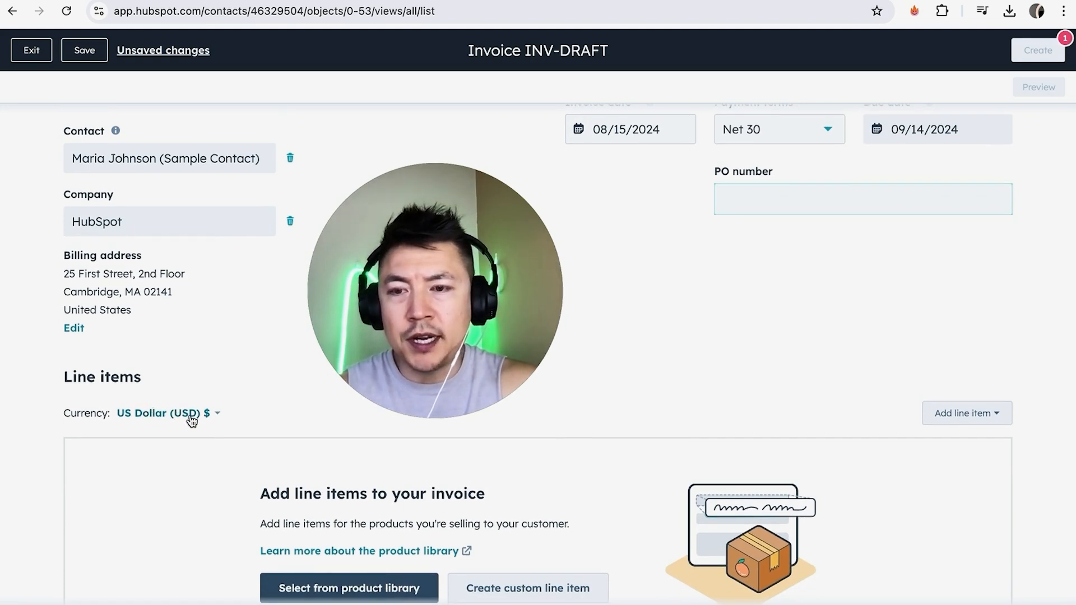
scroll(226, 433, down, 6)
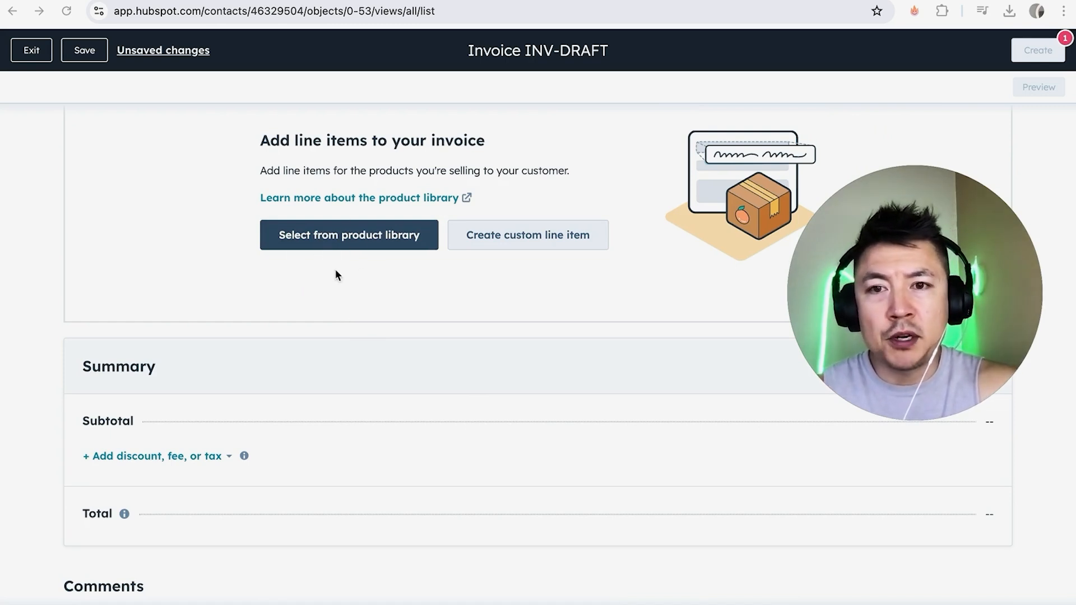
click(509, 237)
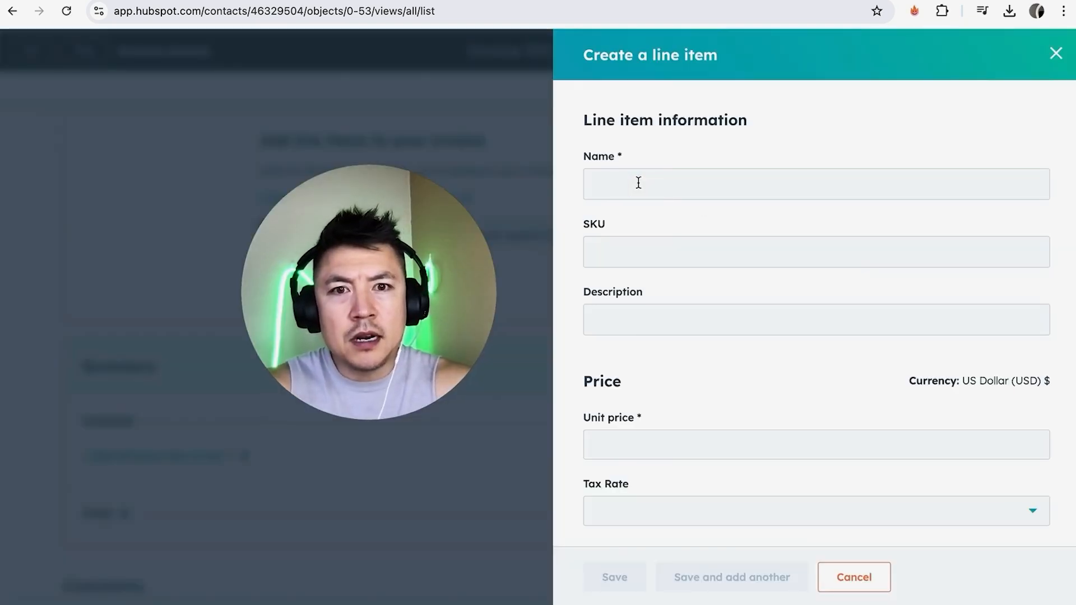
click(638, 183)
text(Youtube Consult)
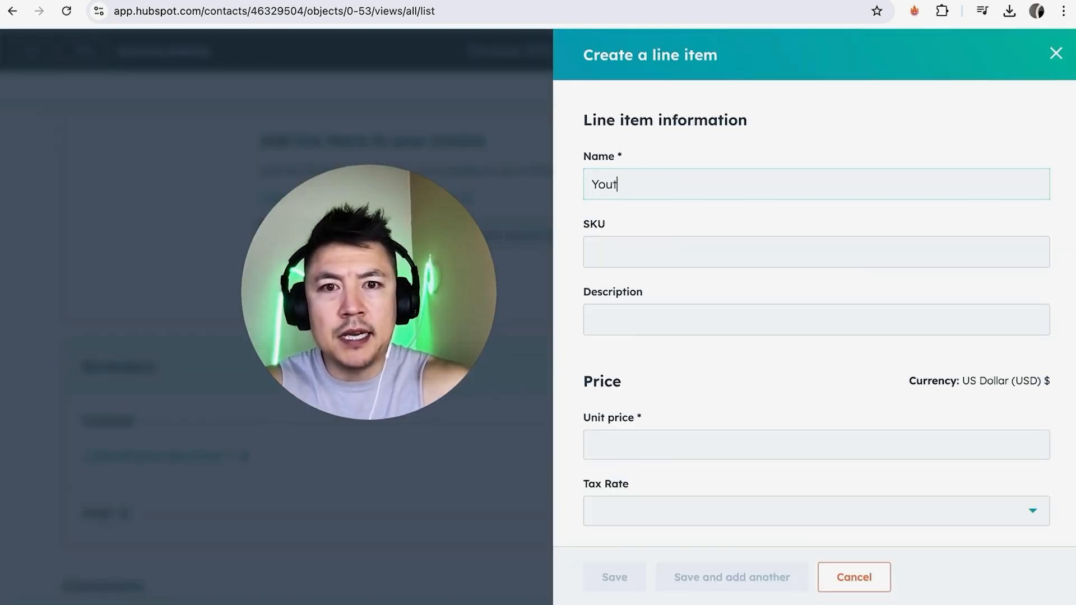
click(629, 250)
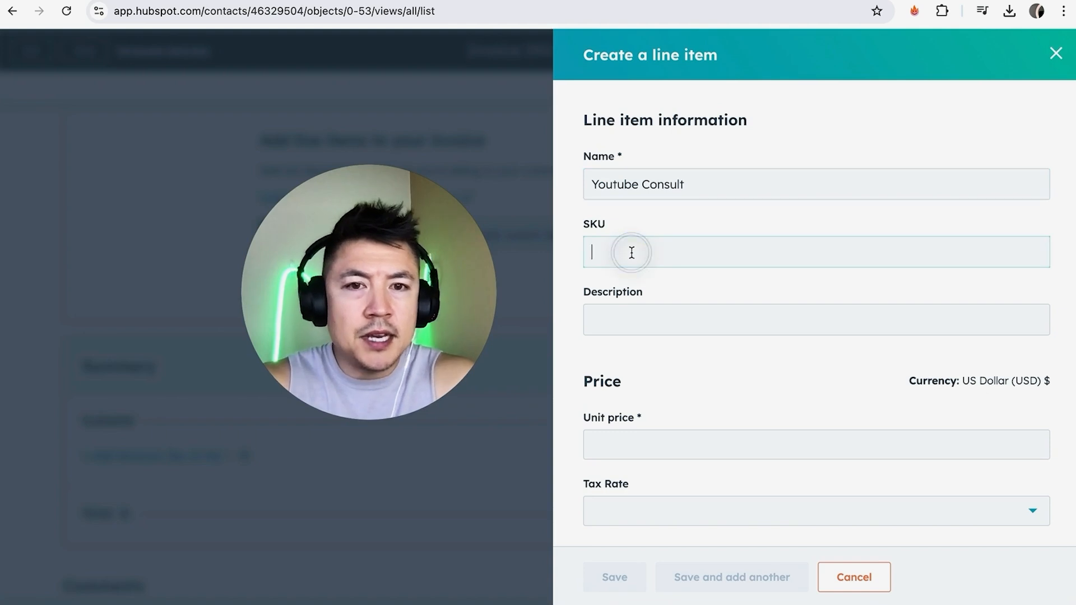
click(621, 319)
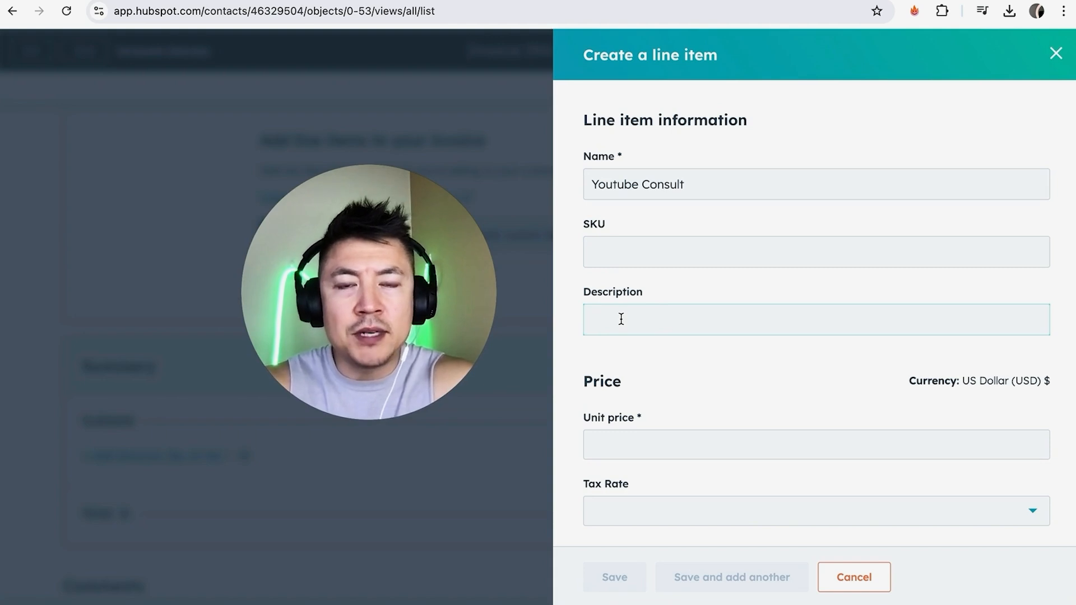
text(4 Hours Youtube Channel Consul)
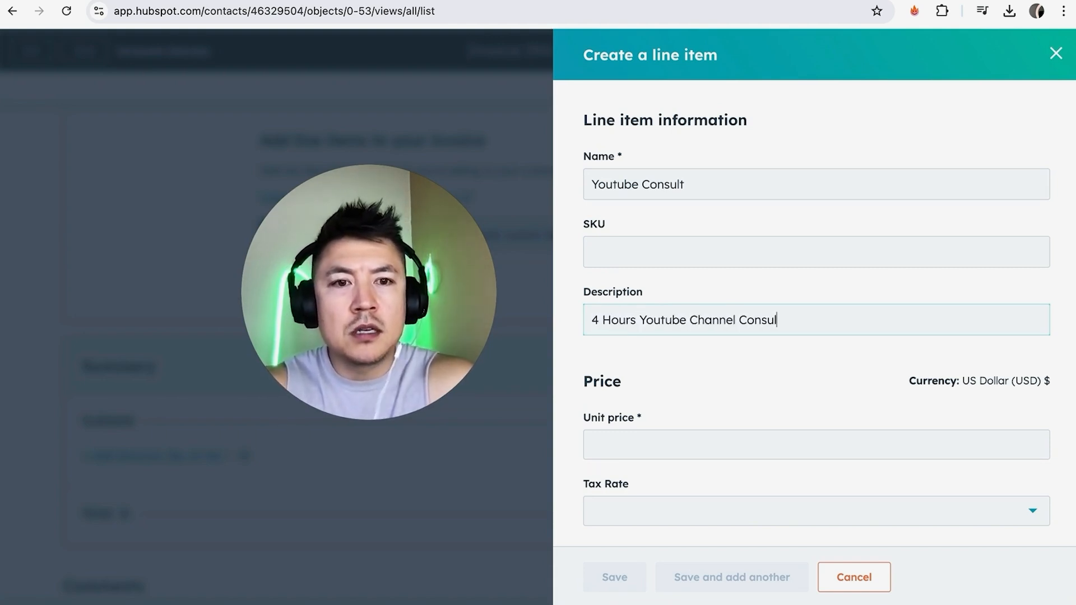
click(708, 384)
Set the line item's unit price to 400 USD without a tax rate and save it to the invoice.
scroll(709, 384, down, 3)
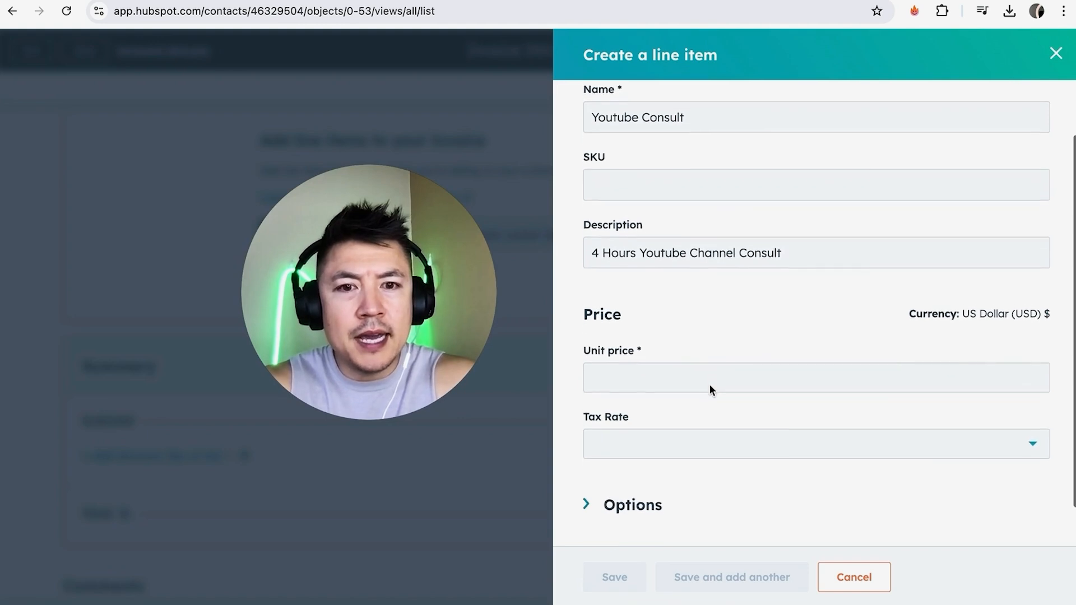
click(628, 330)
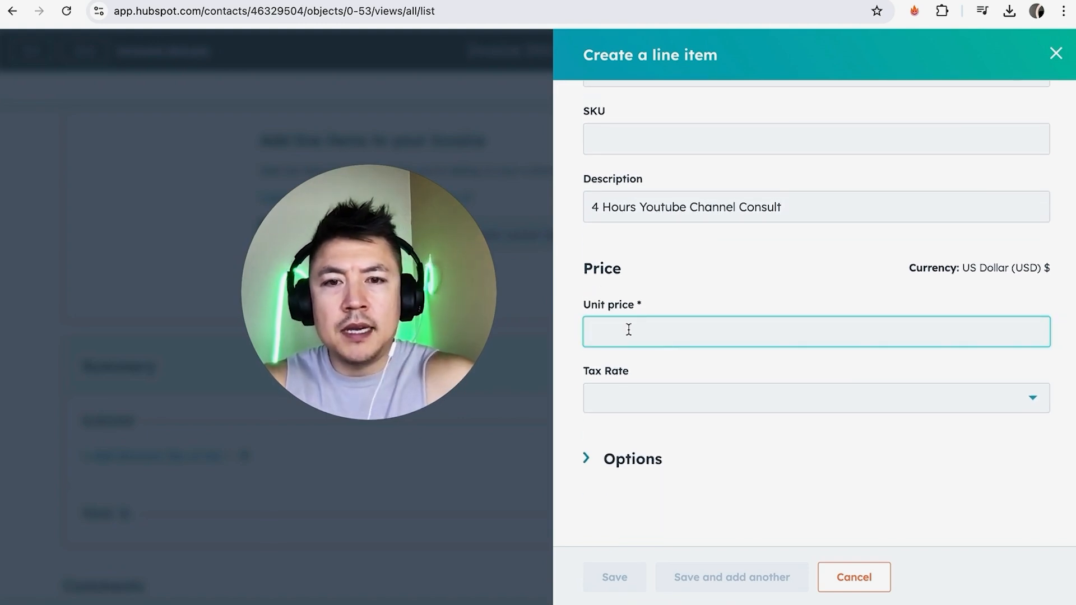
text(400)
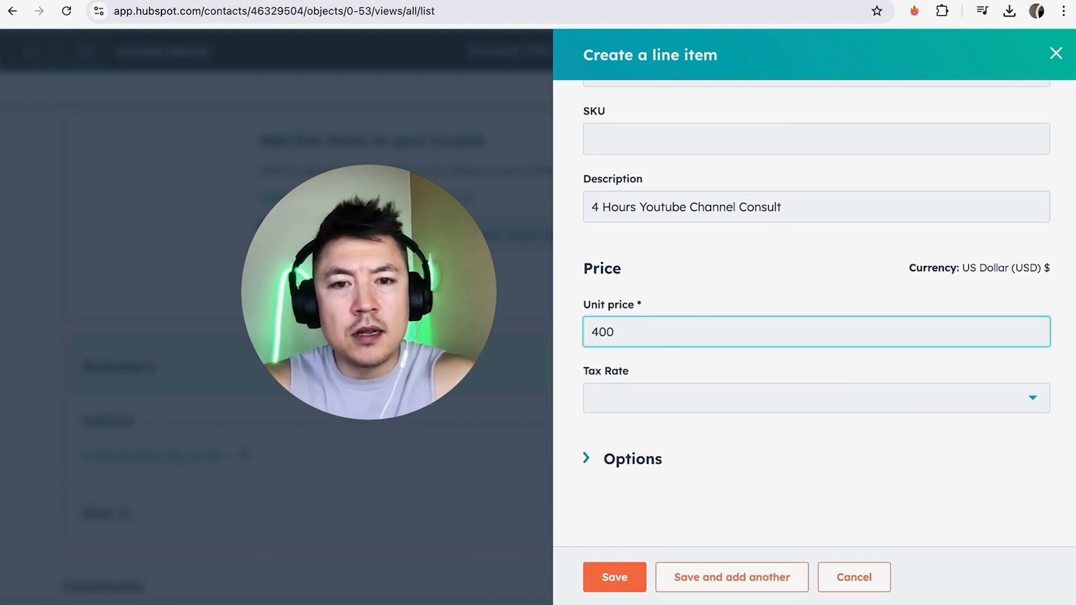
click(859, 408)
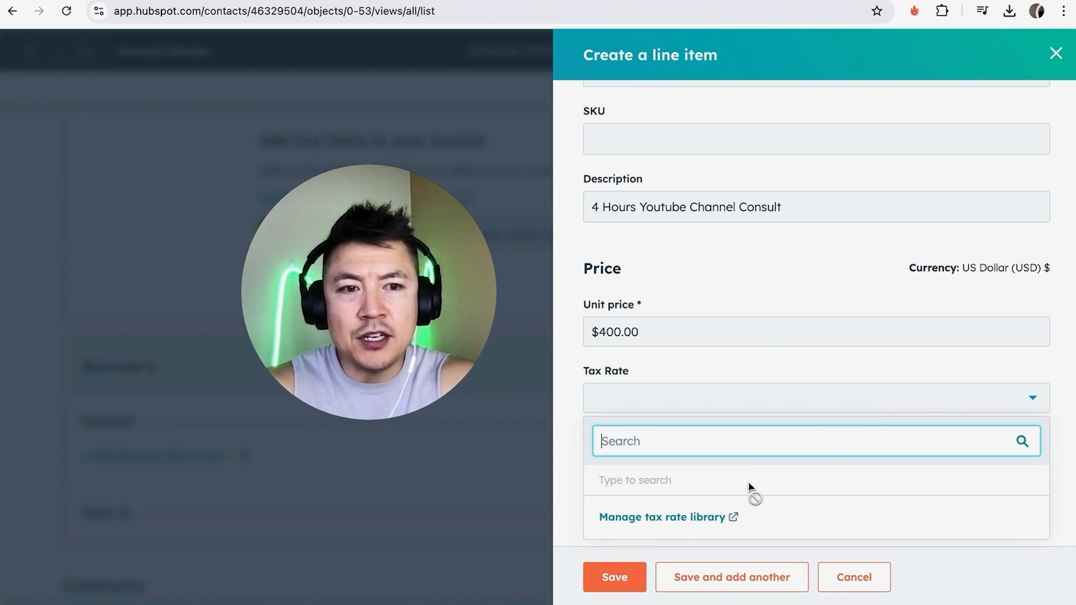
click(1040, 402)
scroll(852, 372, up, 3)
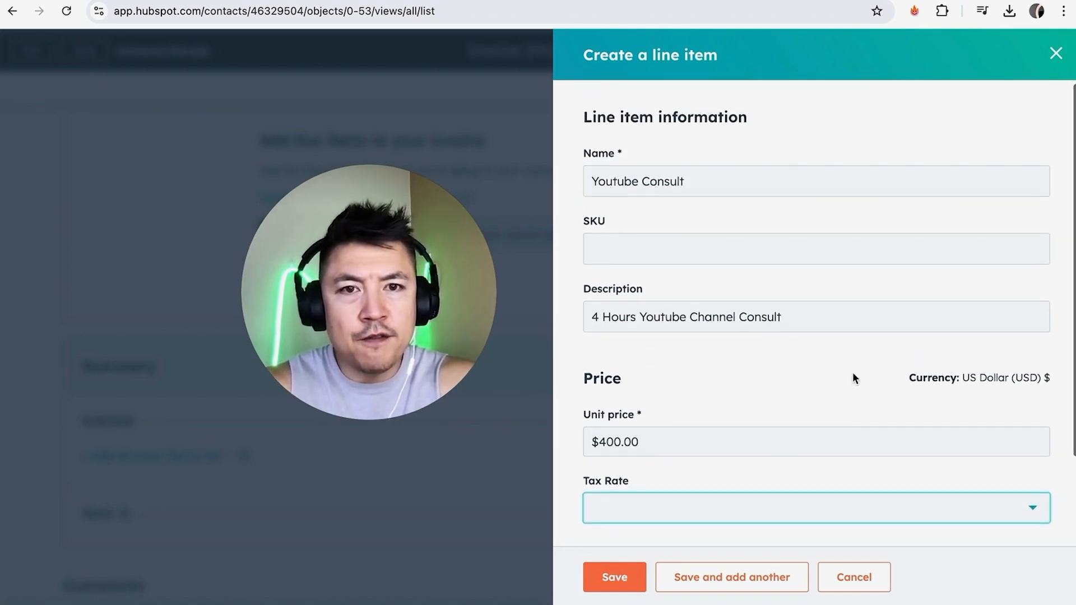
scroll(853, 372, down, 2)
scroll(852, 376, down, 2)
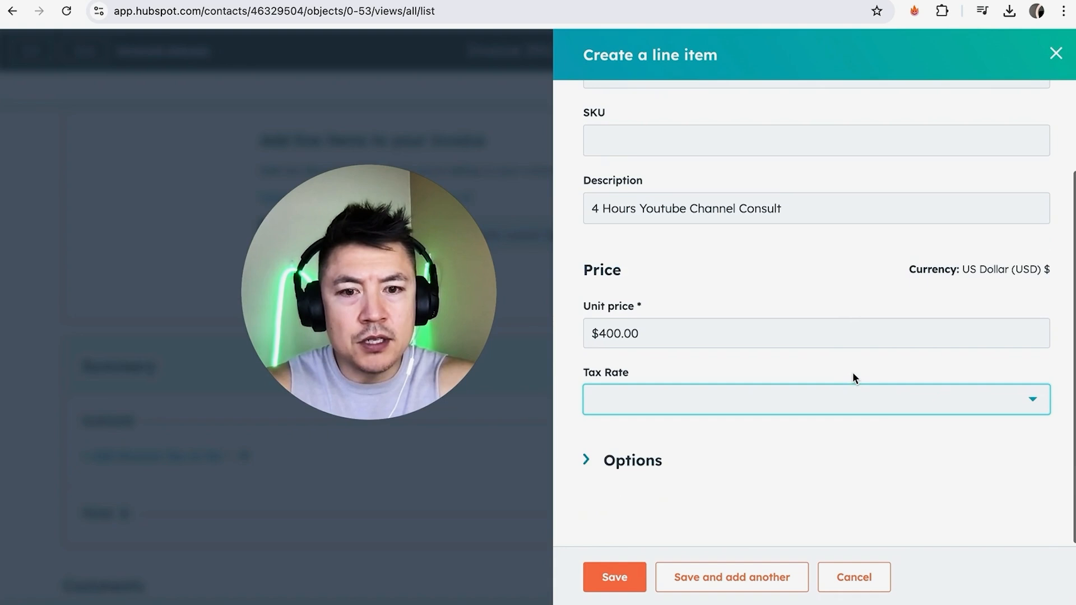
click(615, 579)
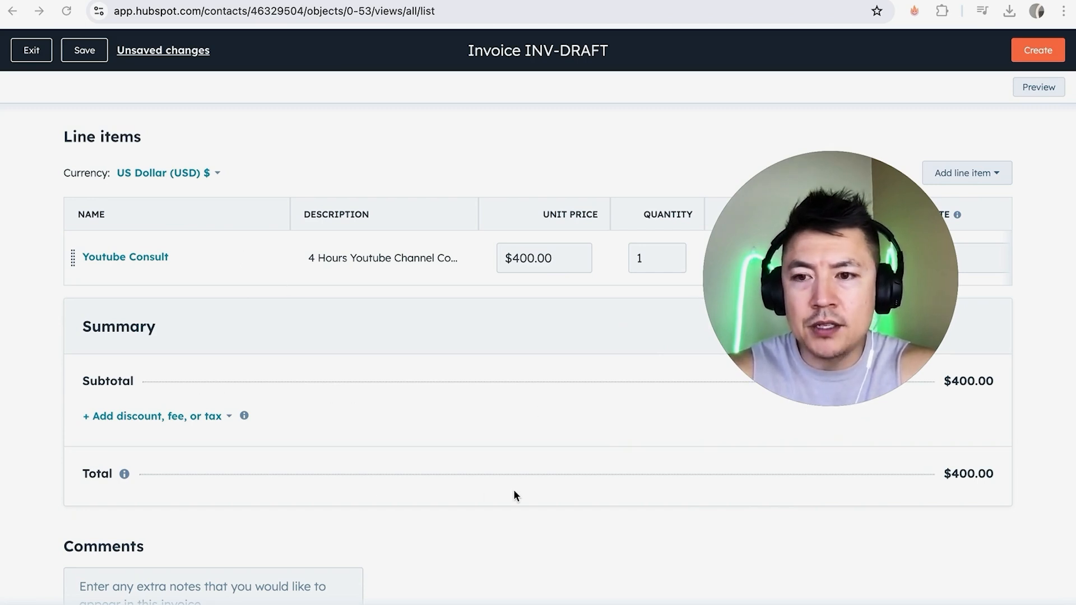
scroll(541, 293, down, 1)
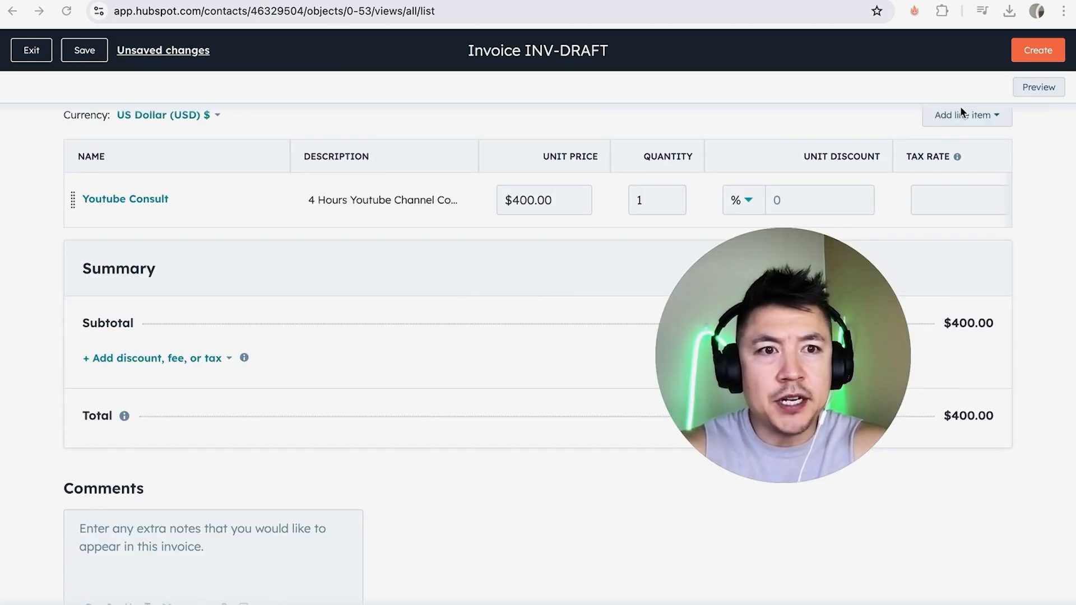
click(968, 118)
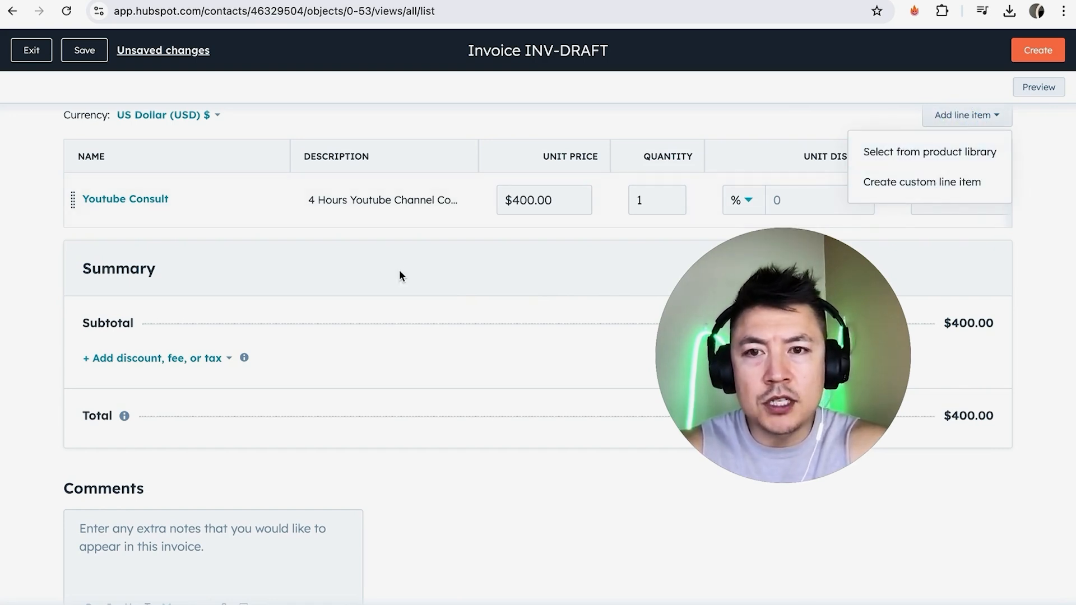
click(432, 239)
Enter the invoice comment "DO NOT FORGET TO PAY OR ELSE!".
scroll(431, 235, down, 2)
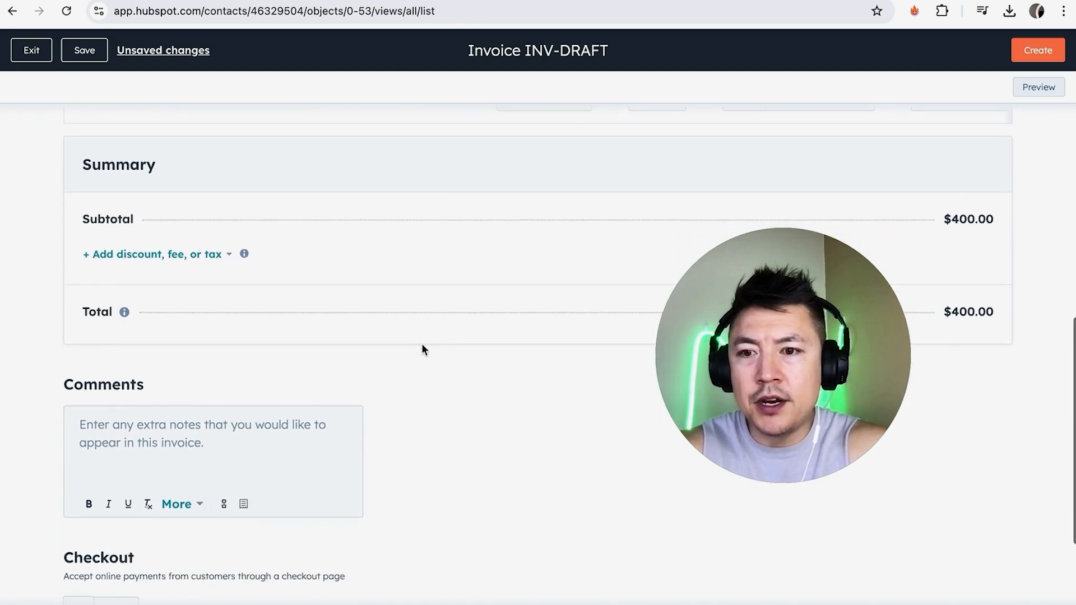
click(128, 429)
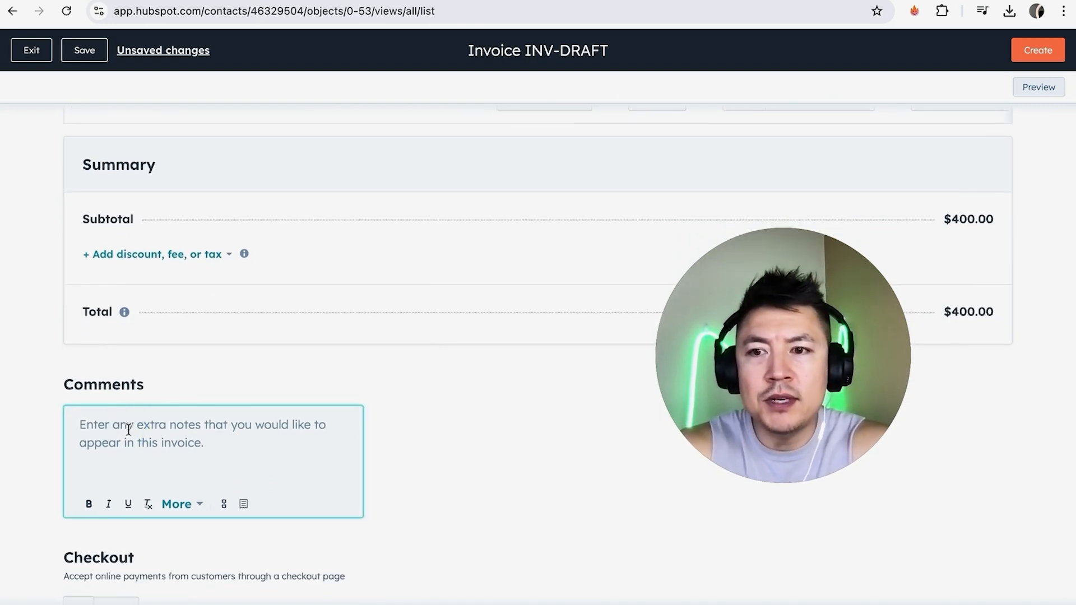
text(DO NOT FORGET TO PAY OR ELSE!)
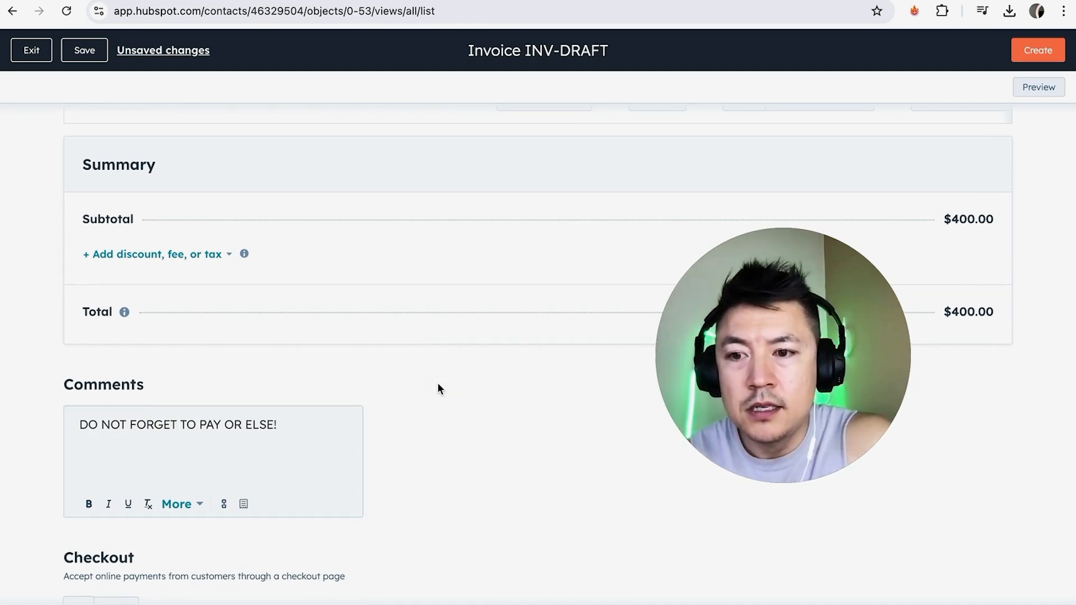
In the invoice's advanced settings, select English as the language and United States as the locale.
scroll(438, 386, down, 3)
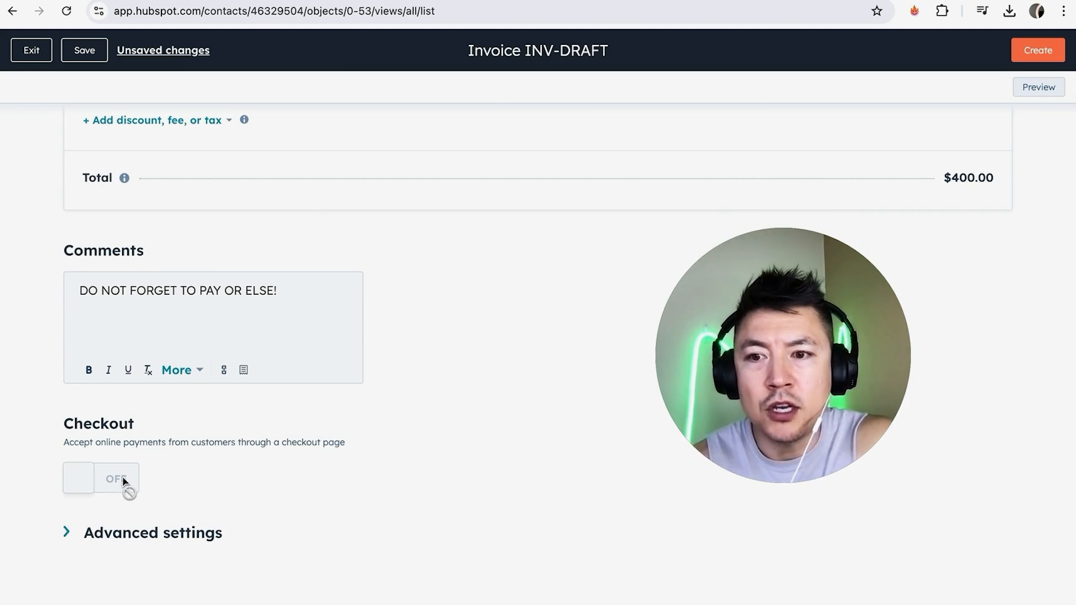
click(94, 539)
scroll(372, 452, down, 5)
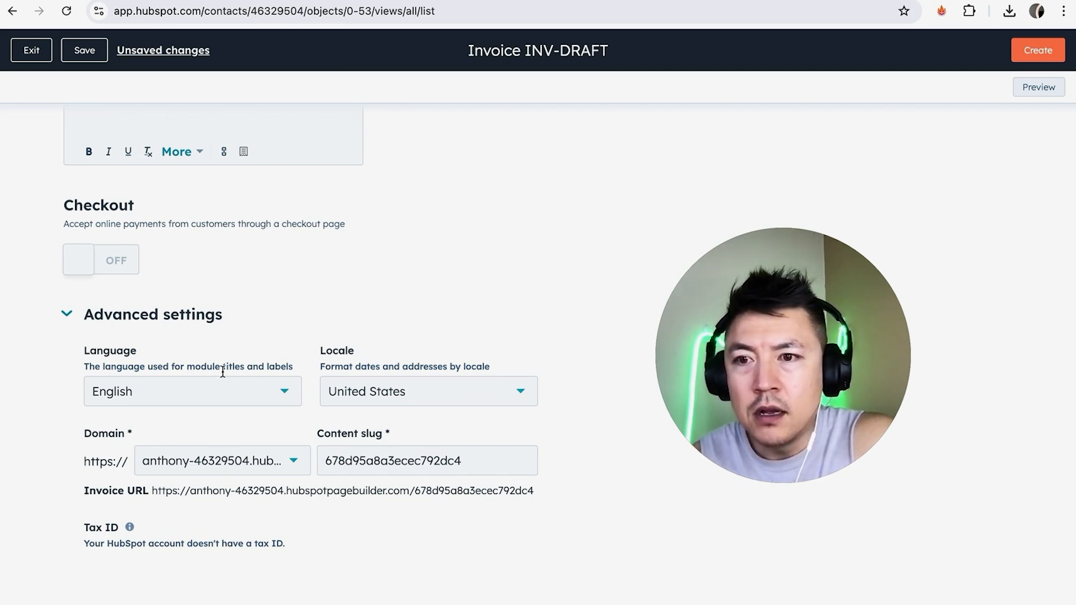
click(247, 394)
scroll(222, 341, down, 5)
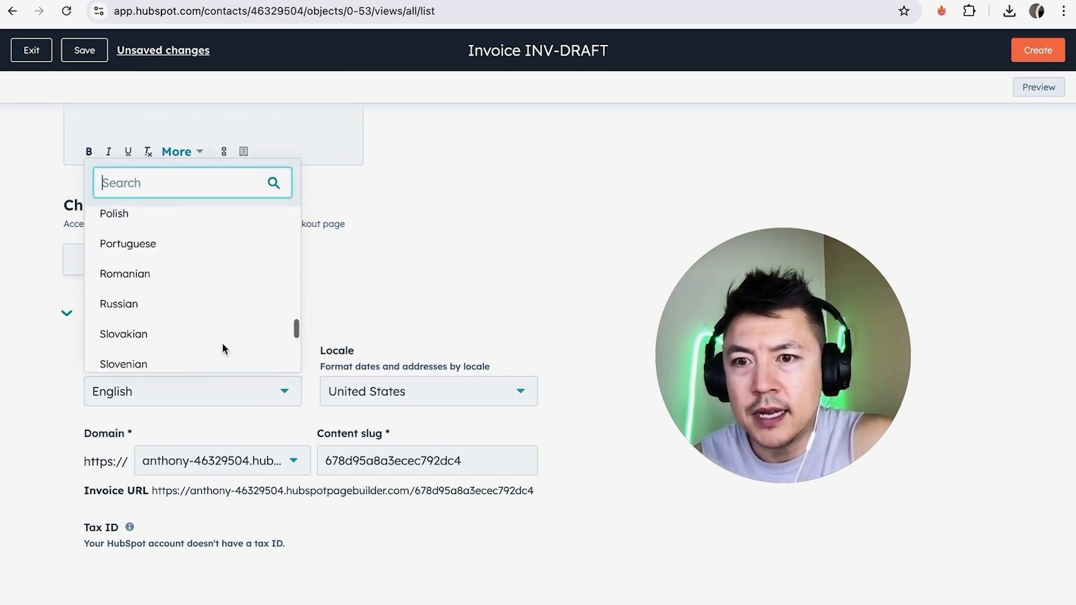
scroll(222, 348, up, 10)
scroll(222, 349, down, 4)
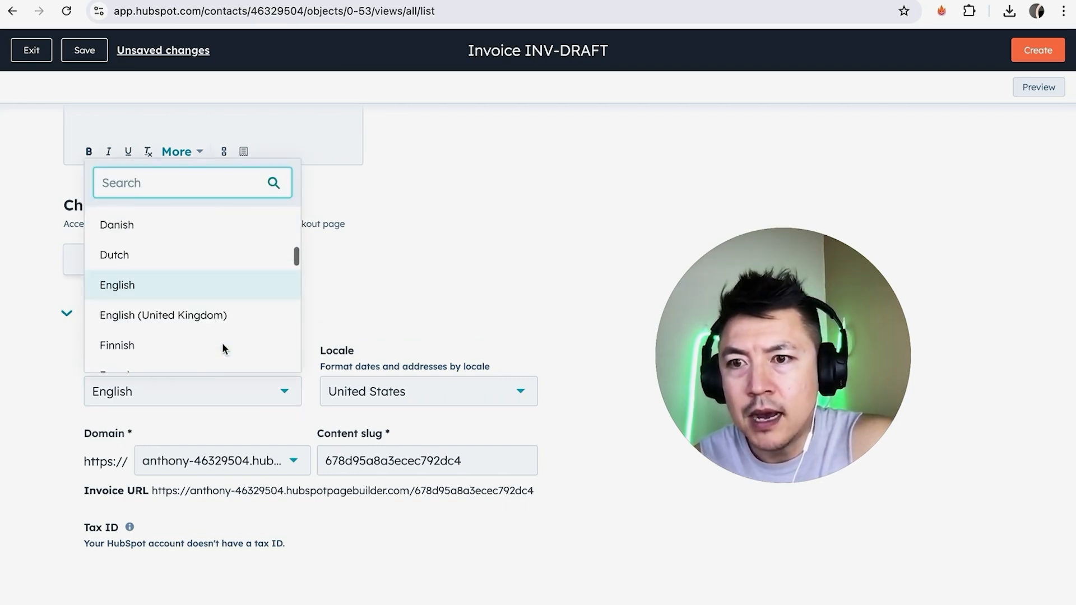
click(173, 290)
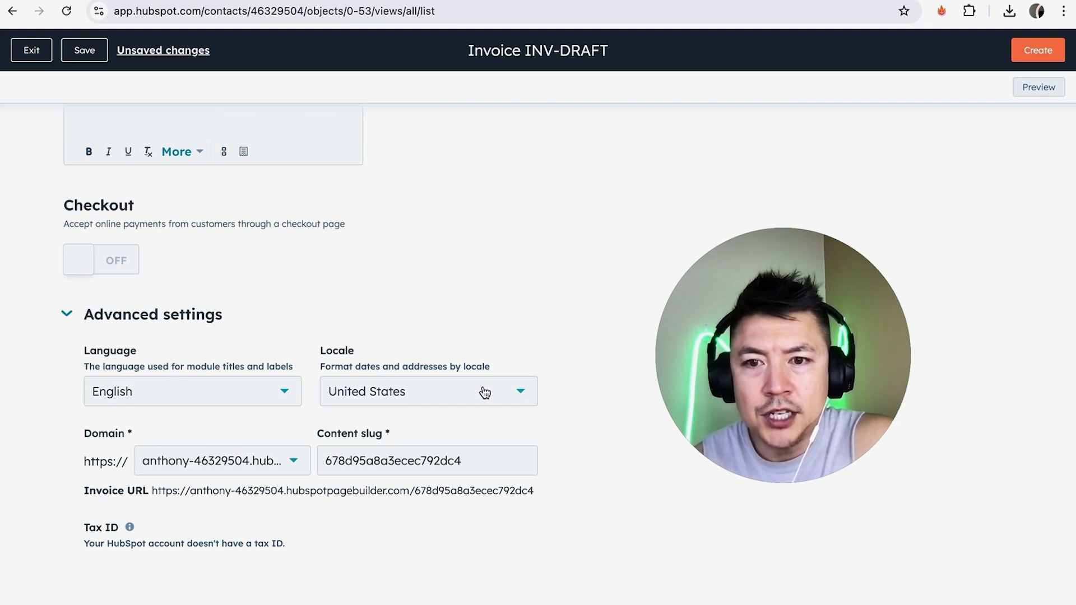
click(501, 396)
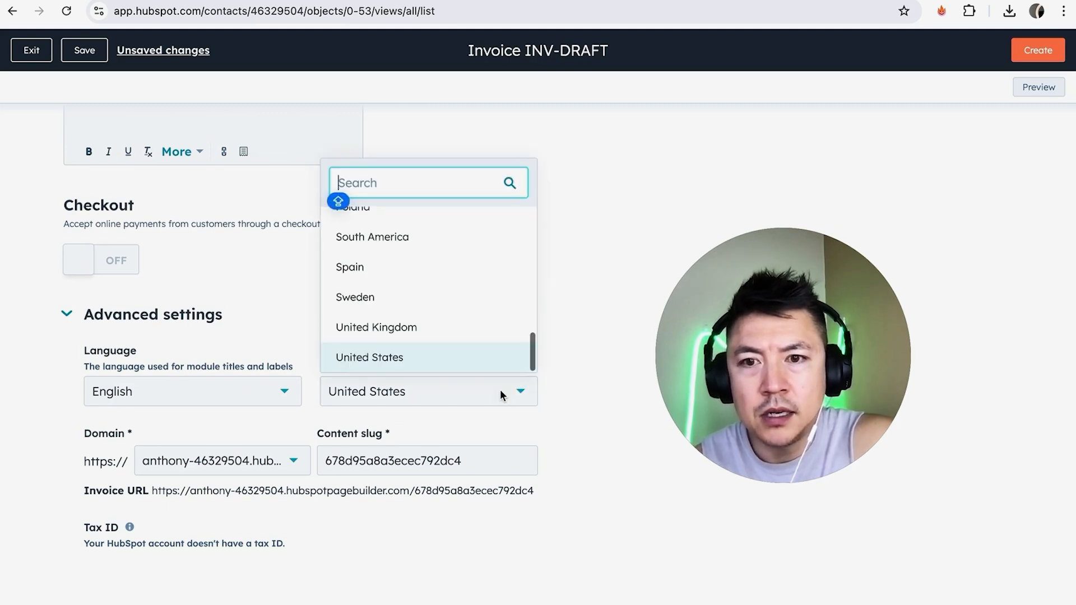
click(425, 357)
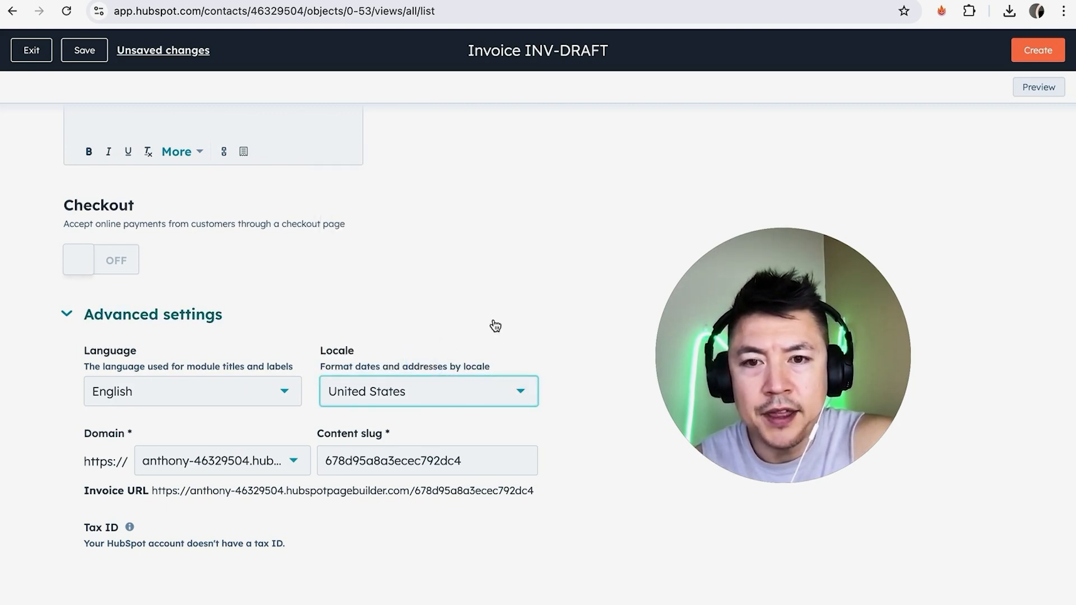
Check the completed invoice draft and create the invoice so it can be sent.
scroll(542, 312, up, 7)
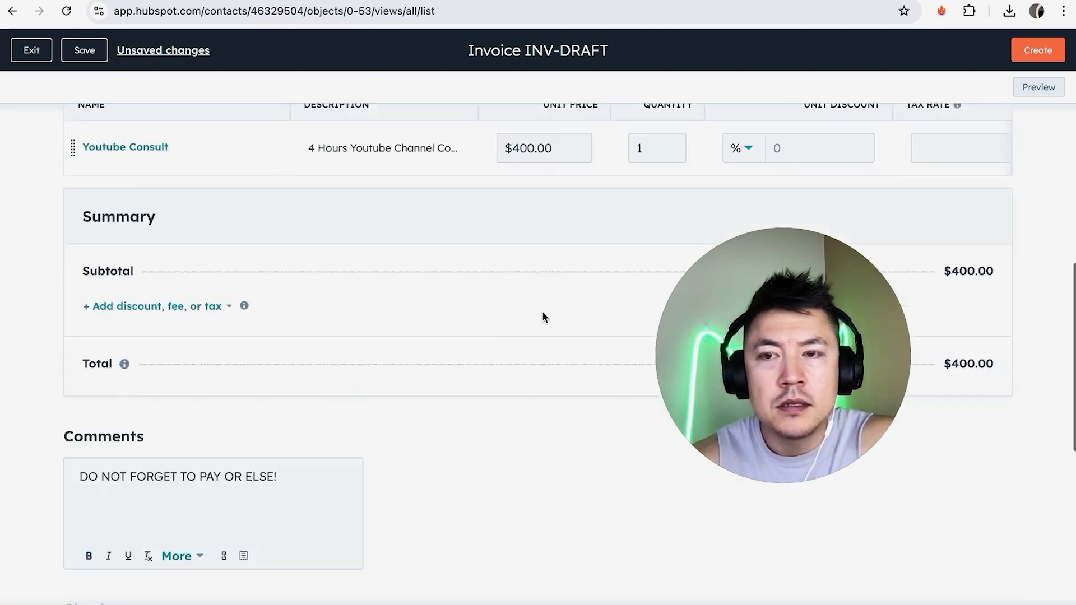
scroll(543, 312, down, 7)
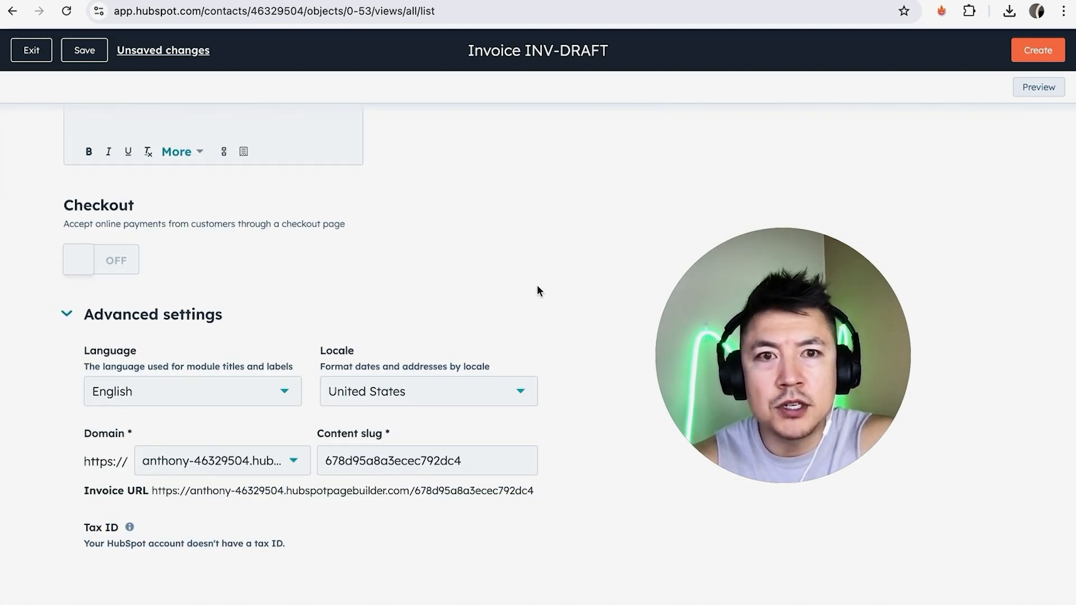
click(1037, 50)
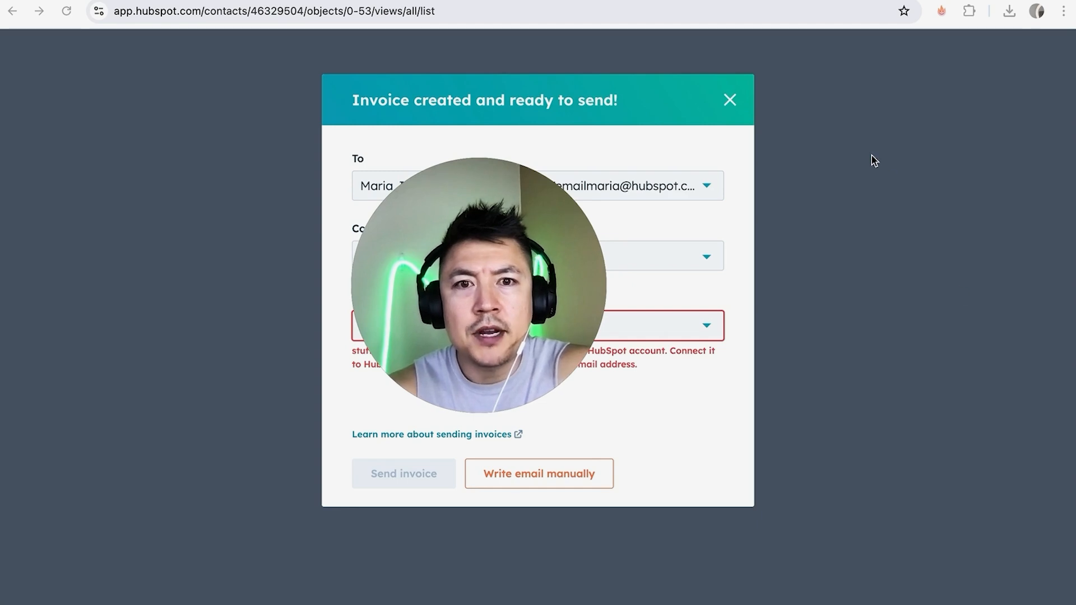